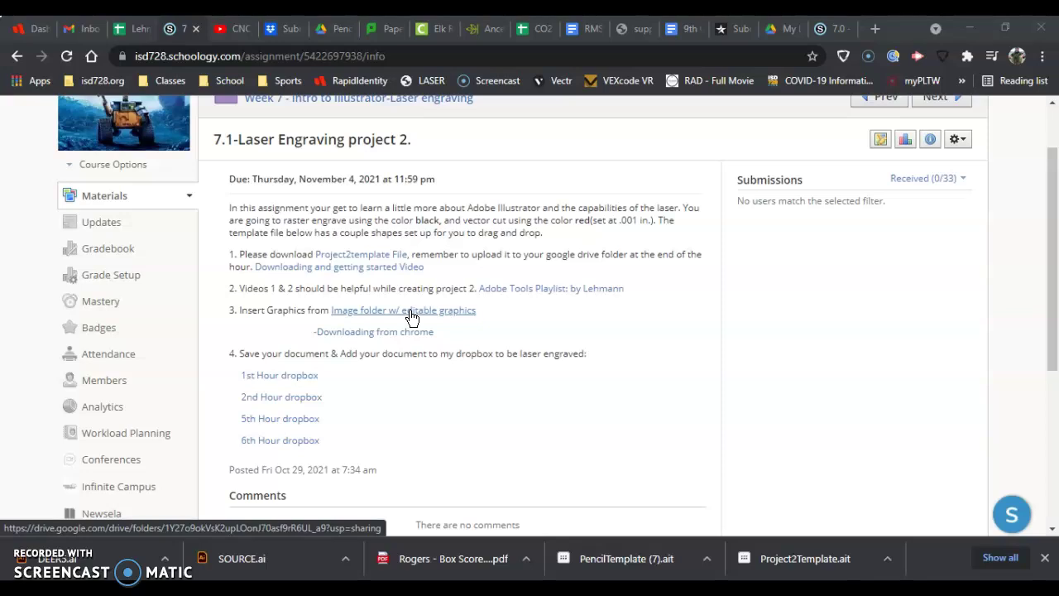
Switch to Illustrator to view the Project2RL.ai template document and return to the laser engraving assignment page
click(385, 314)
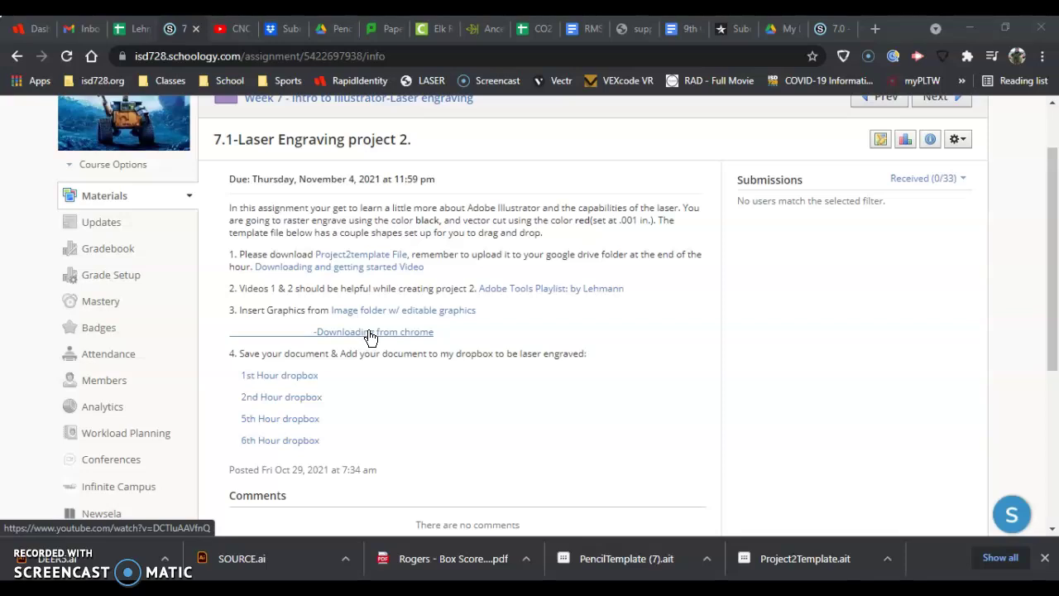
click(351, 334)
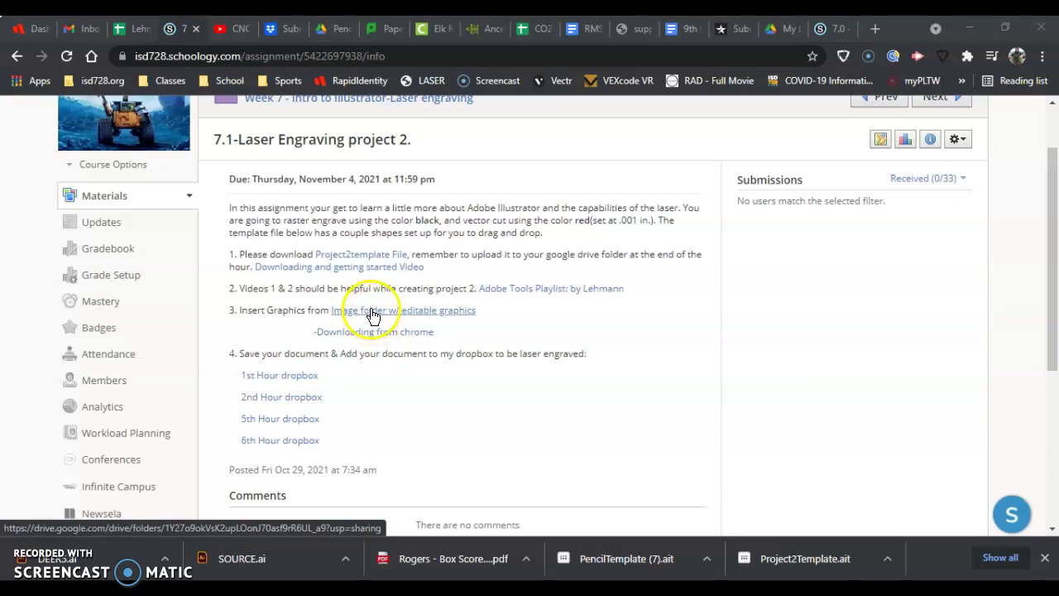
click(295, 563)
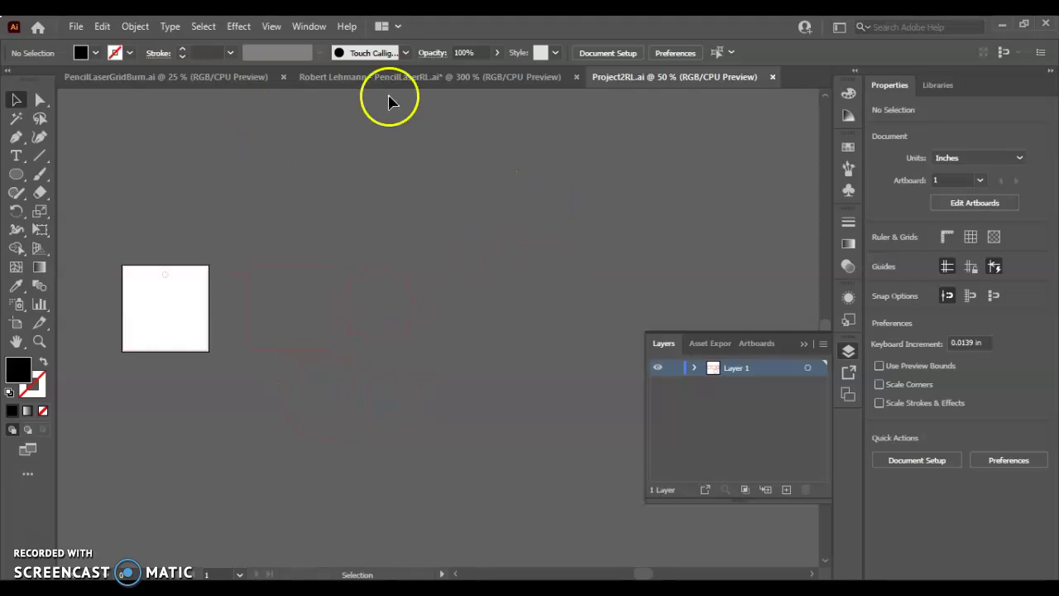
click(621, 92)
key(alt+Tab)
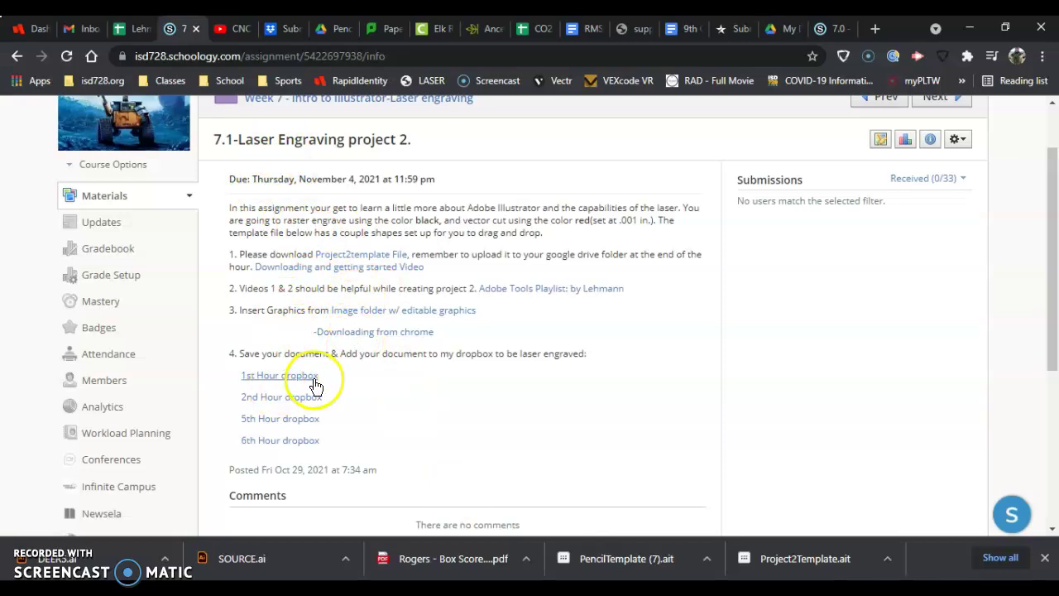
Open the assignment's image folder with editable graphics and browse its list of logo template files
click(378, 314)
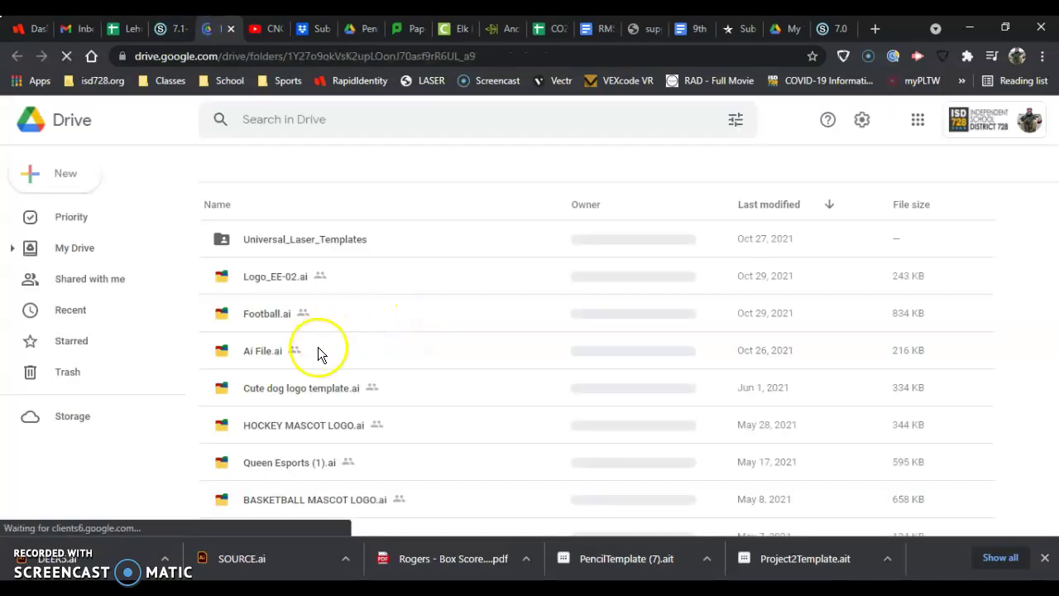
scroll(327, 352, down, 1)
scroll(279, 350, down, 2)
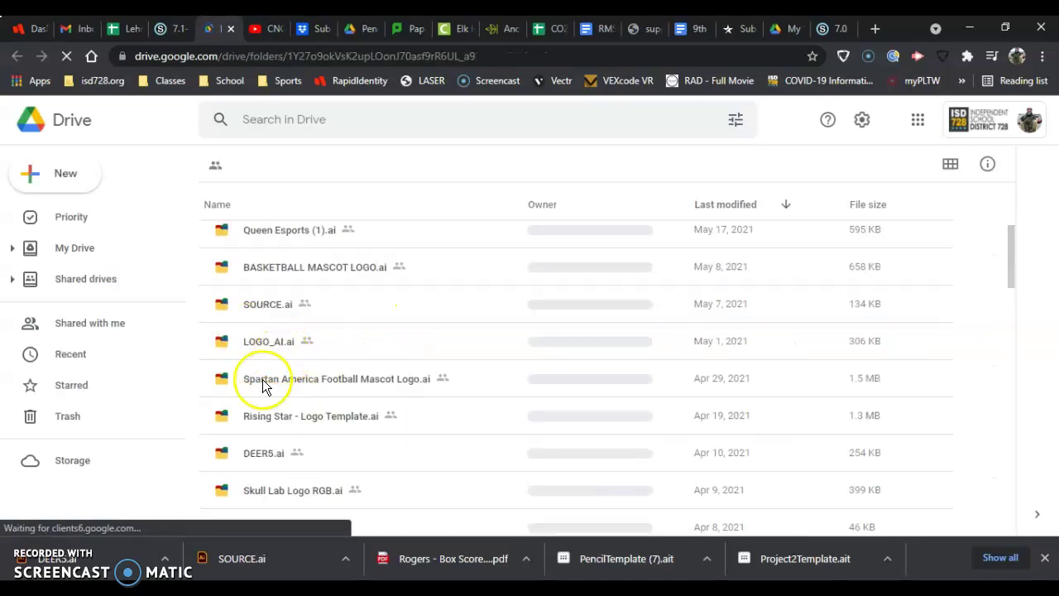
click(265, 306)
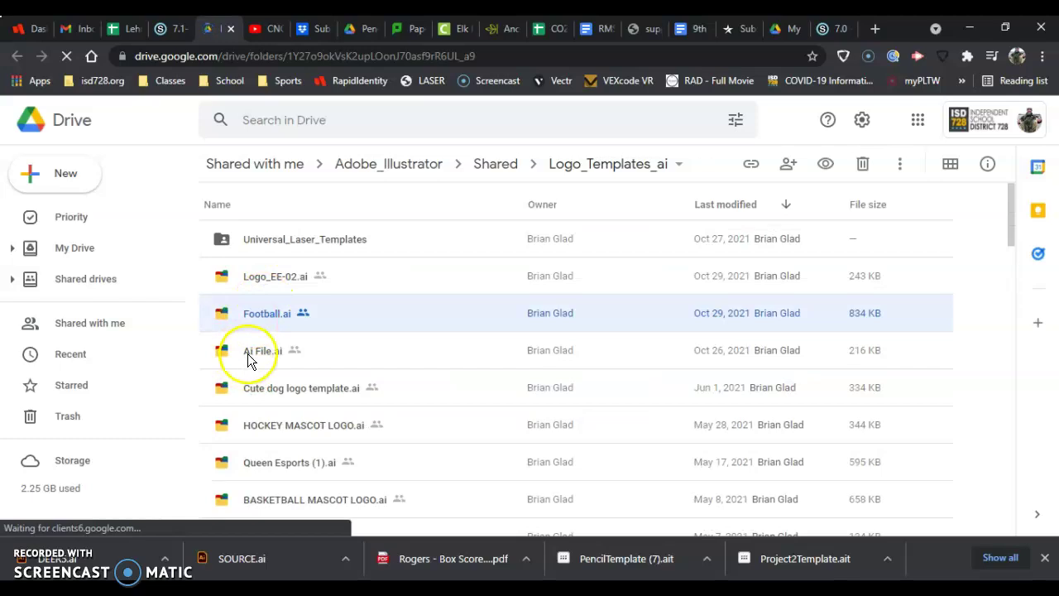
scroll(259, 394, down, 3)
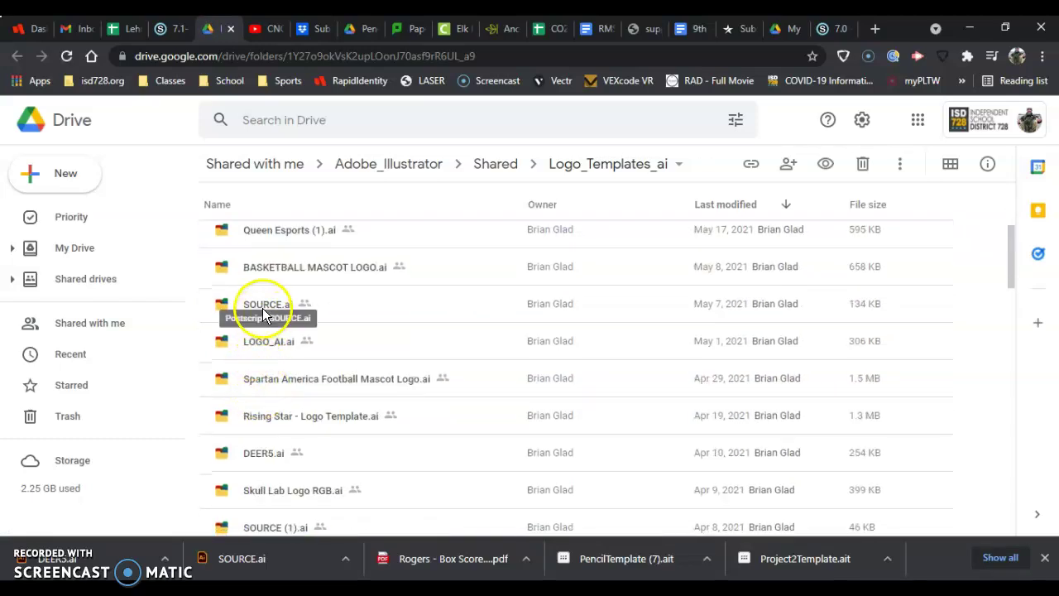
Preview the SOURCE.ai graphic and return to the Logo_Templates_ai folder
click(263, 307)
click(262, 308)
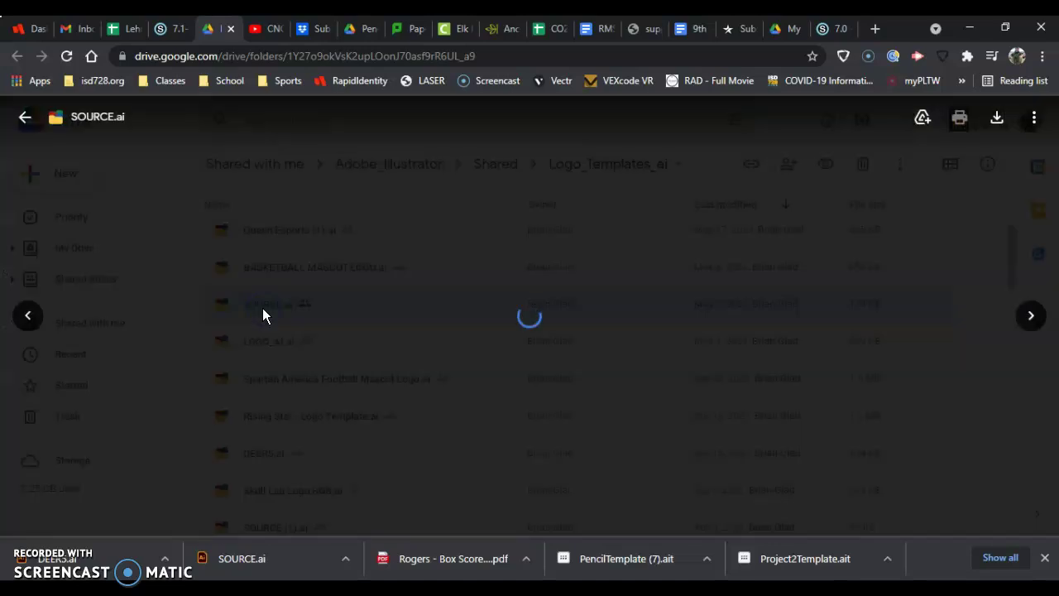
scroll(768, 367, down, 1)
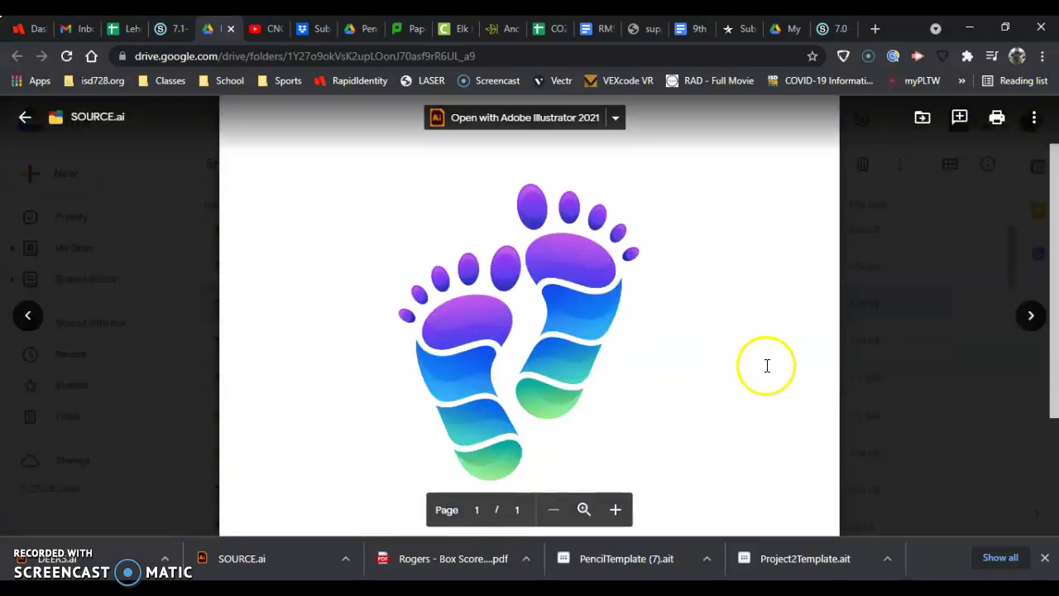
scroll(749, 386, up, 1)
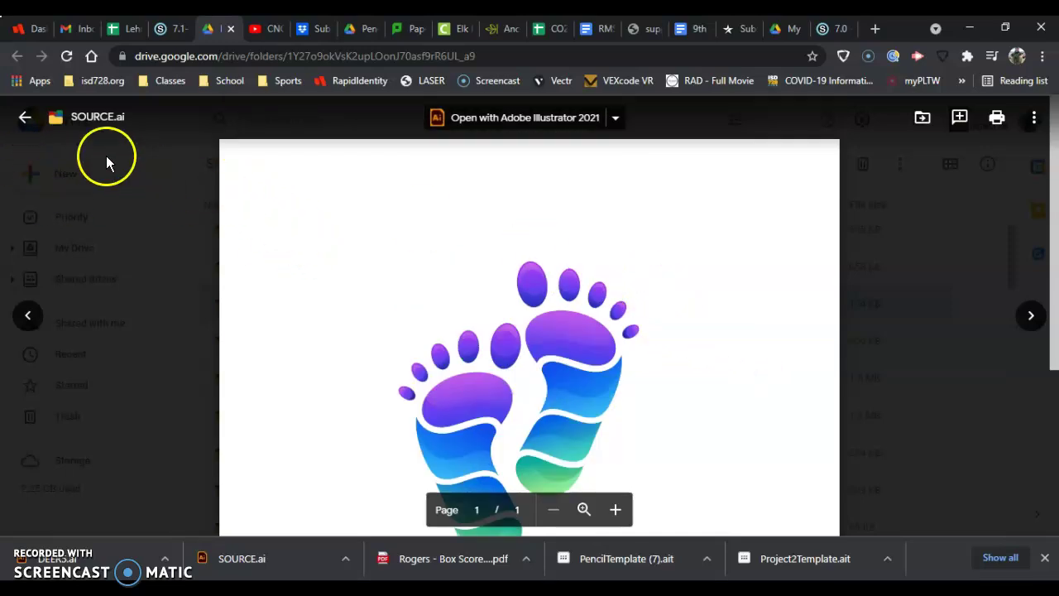
click(28, 122)
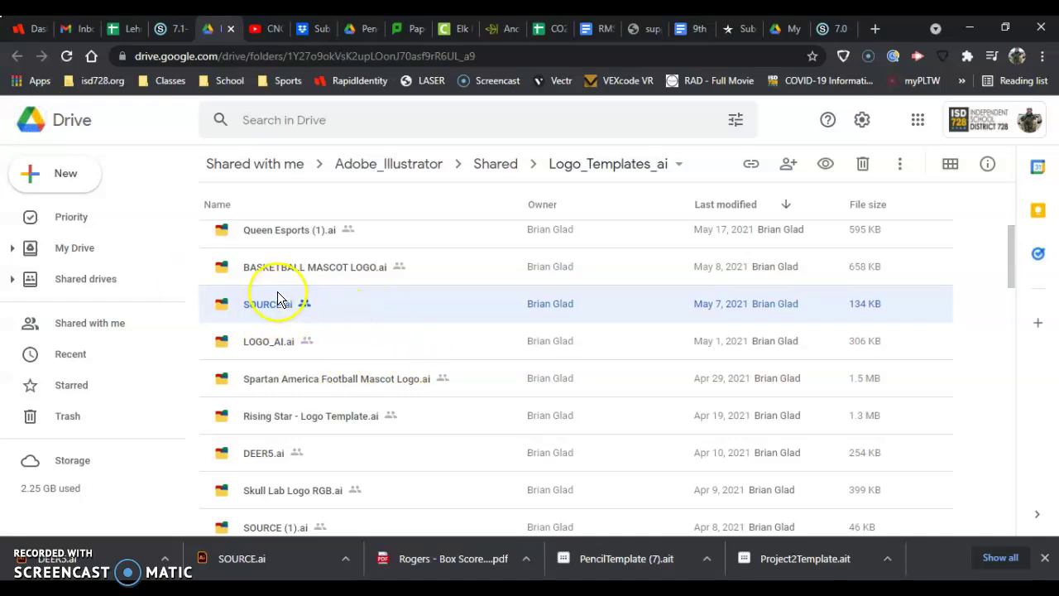
Find DEER5.ai in the Logo_Templates_ai folder and open its preview
scroll(282, 341, up, 2)
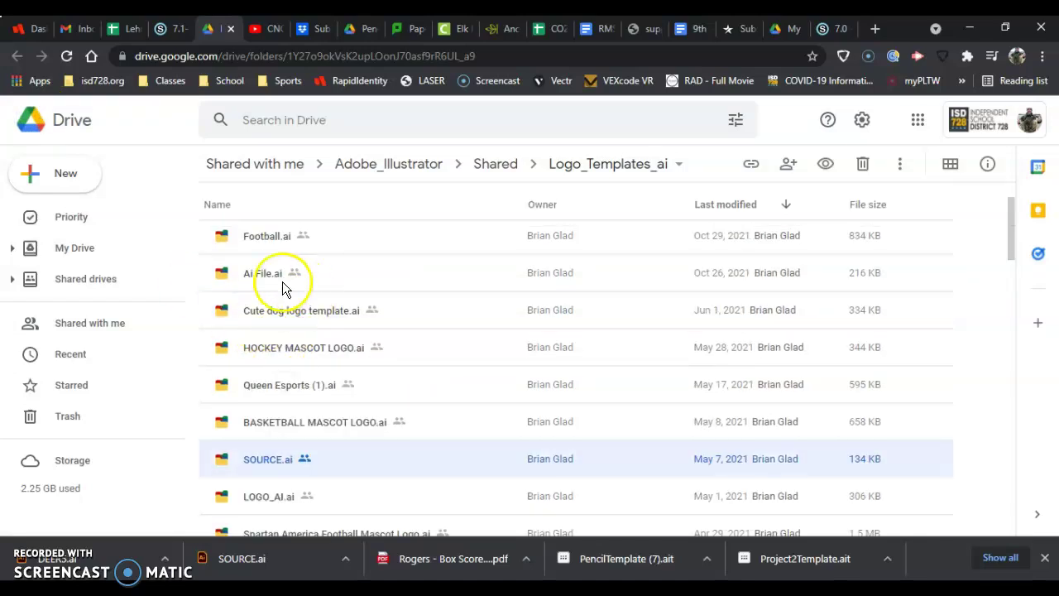
scroll(274, 365, down, 2)
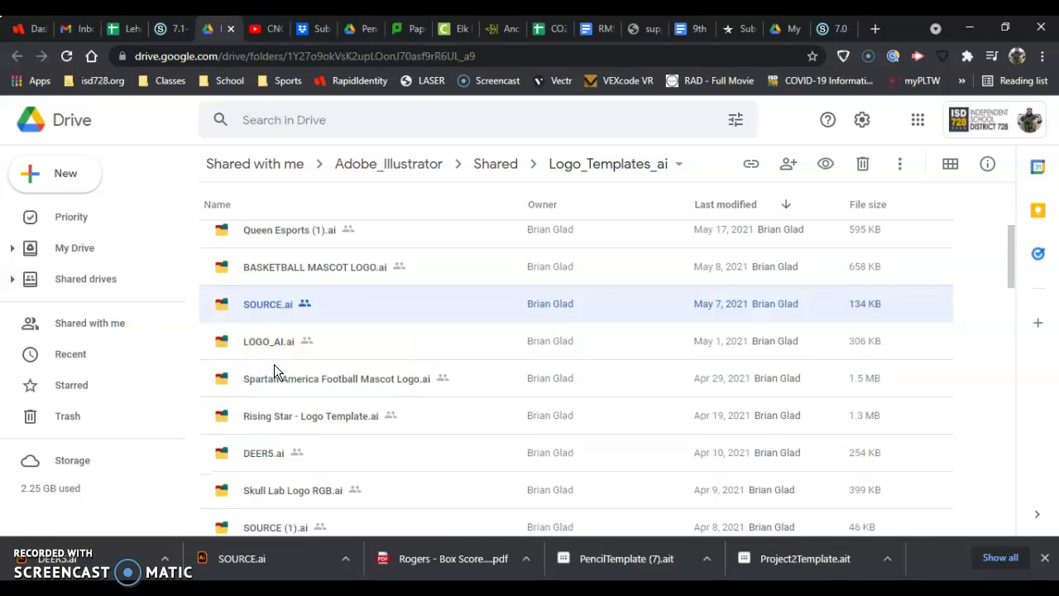
click(257, 453)
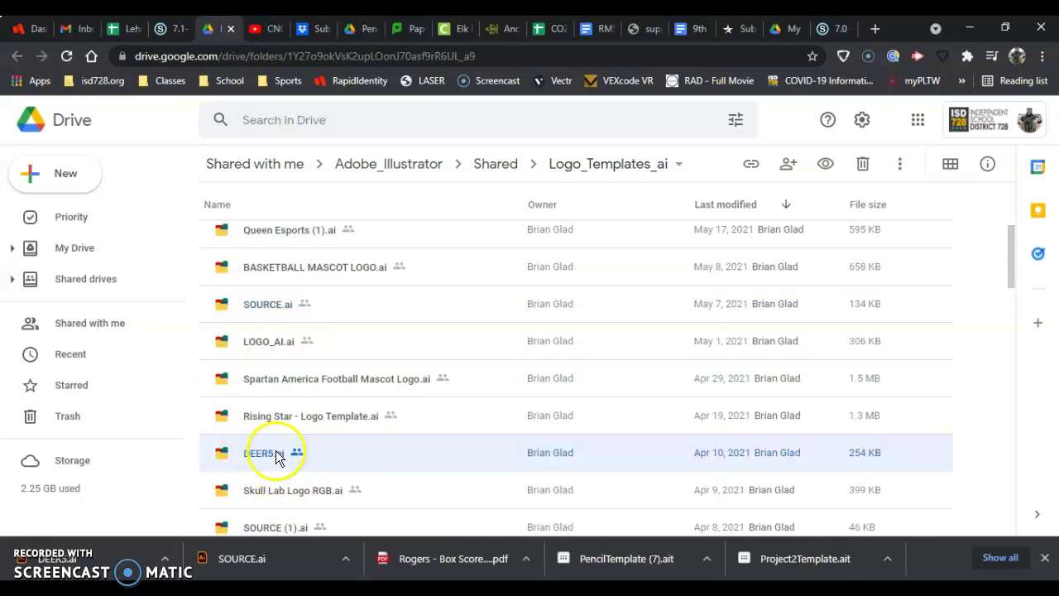
right_click(277, 454)
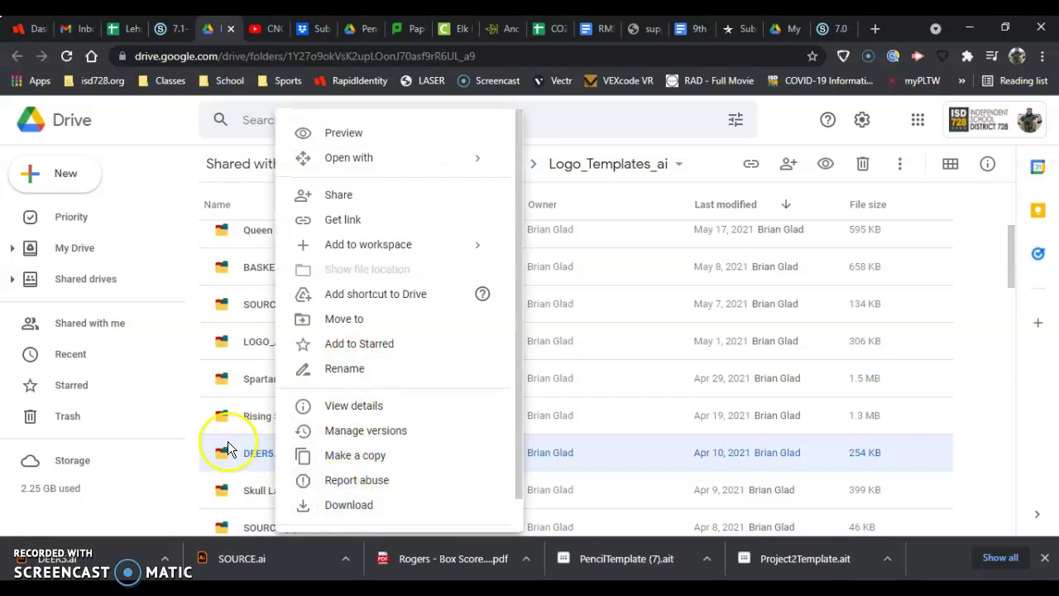
double_click(256, 454)
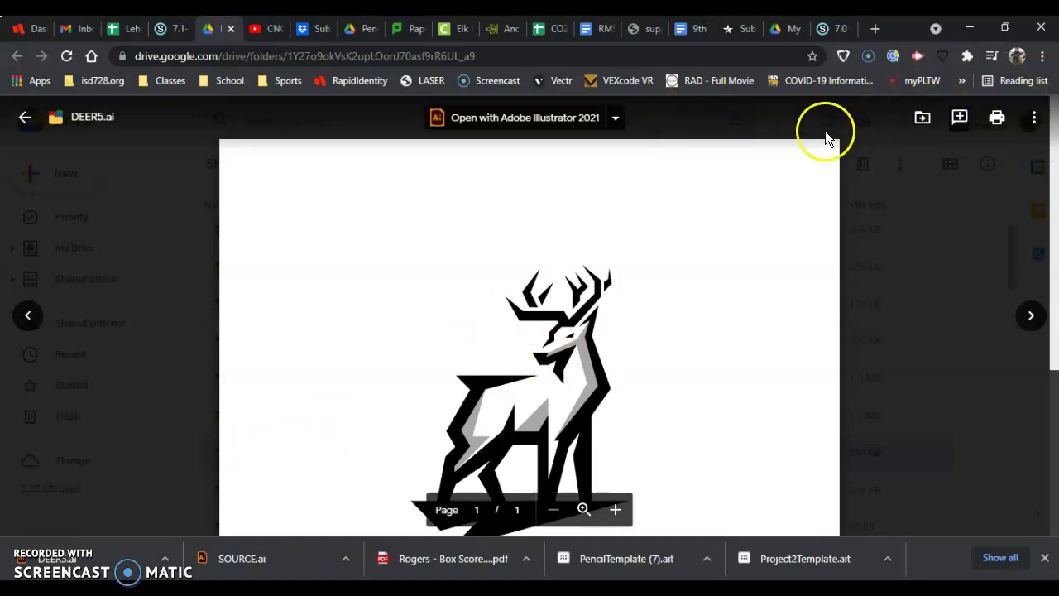
Download DEER5.ai from its preview and open the downloaded file in Illustrator
click(1033, 120)
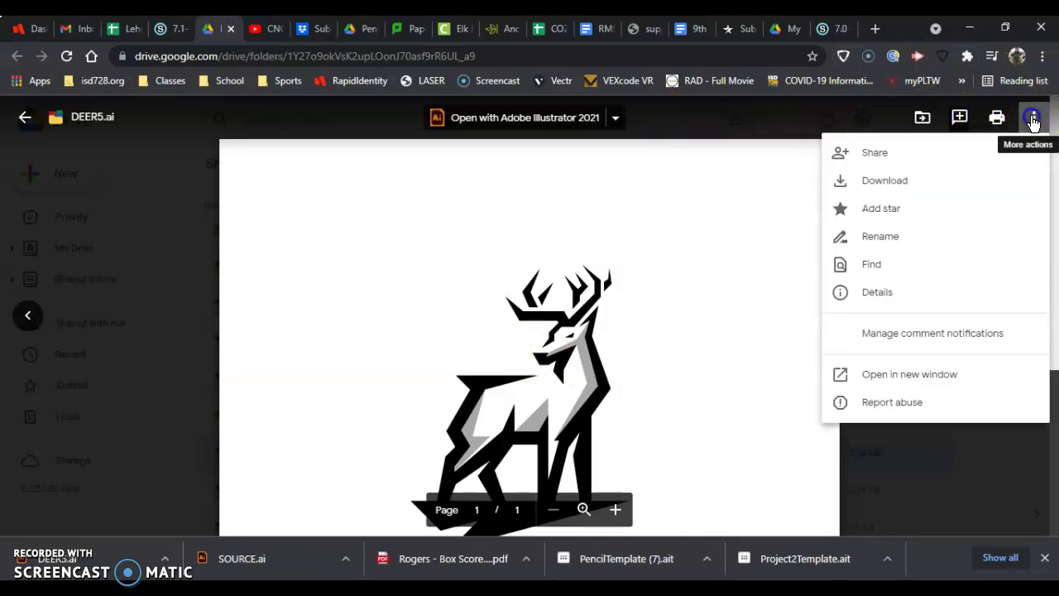
double_click(1033, 120)
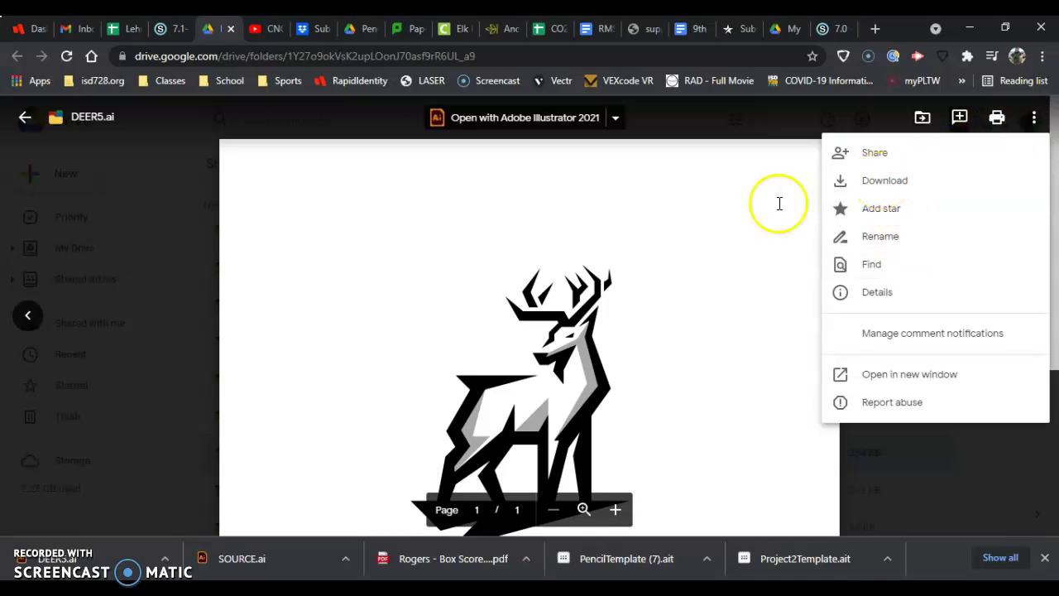
click(1045, 558)
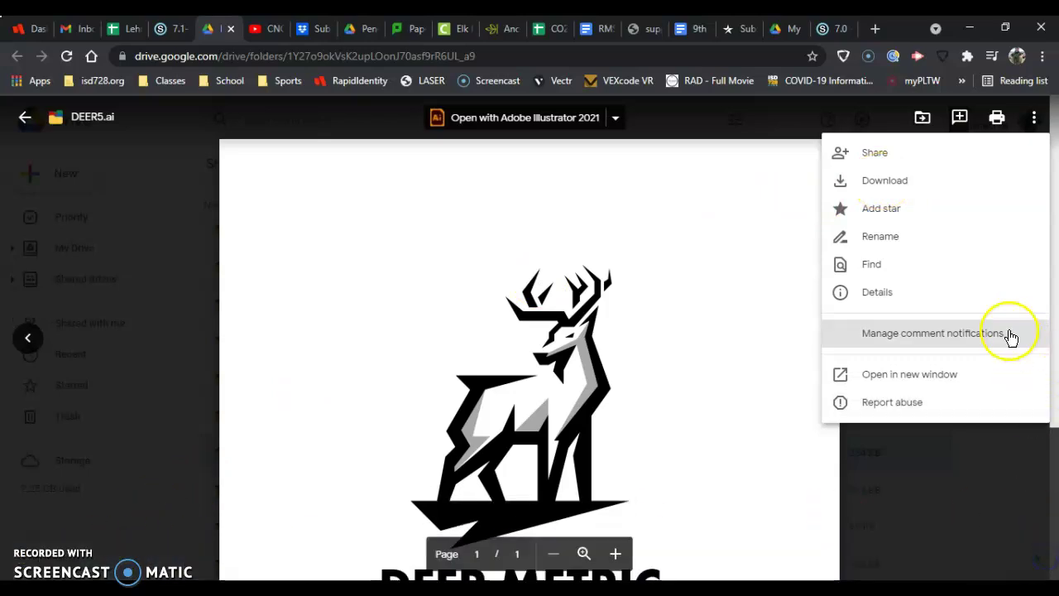
click(876, 184)
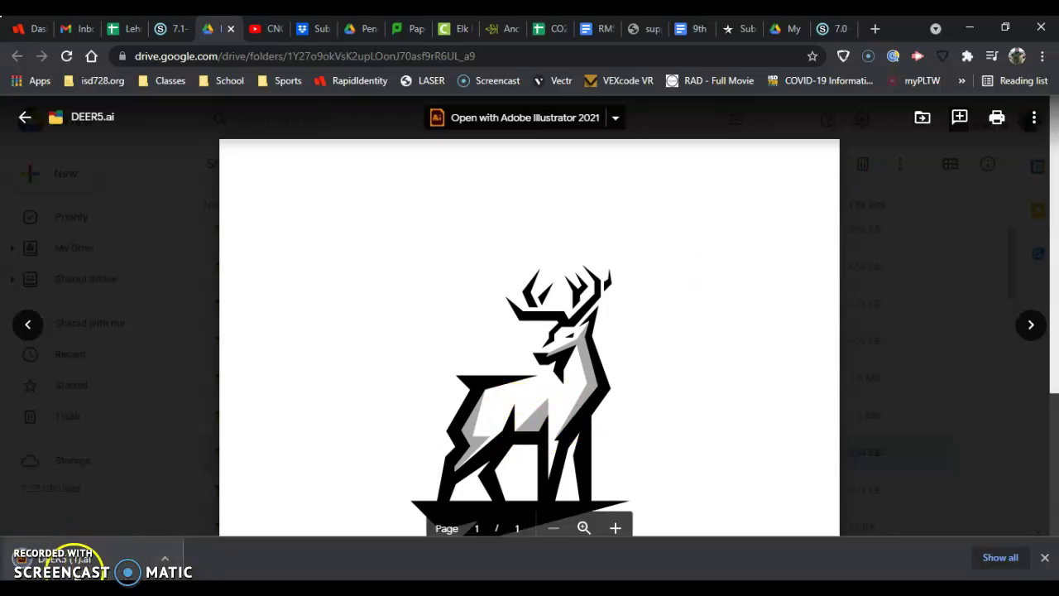
click(73, 571)
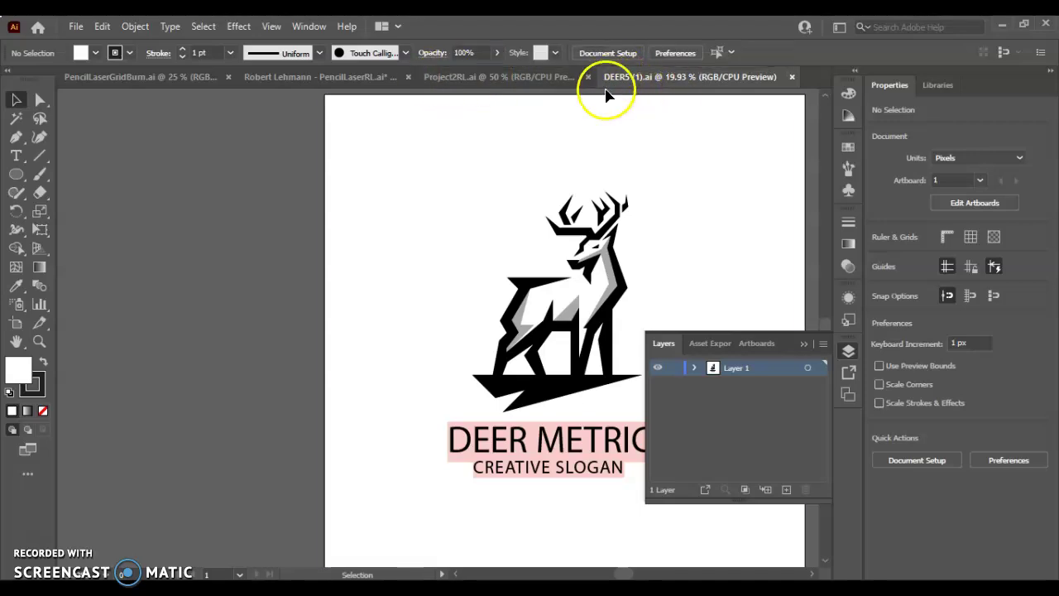
Compare the Project2RL.ai and deer documents, return to the deer artwork, and collapse the Layers panel covering it
click(484, 77)
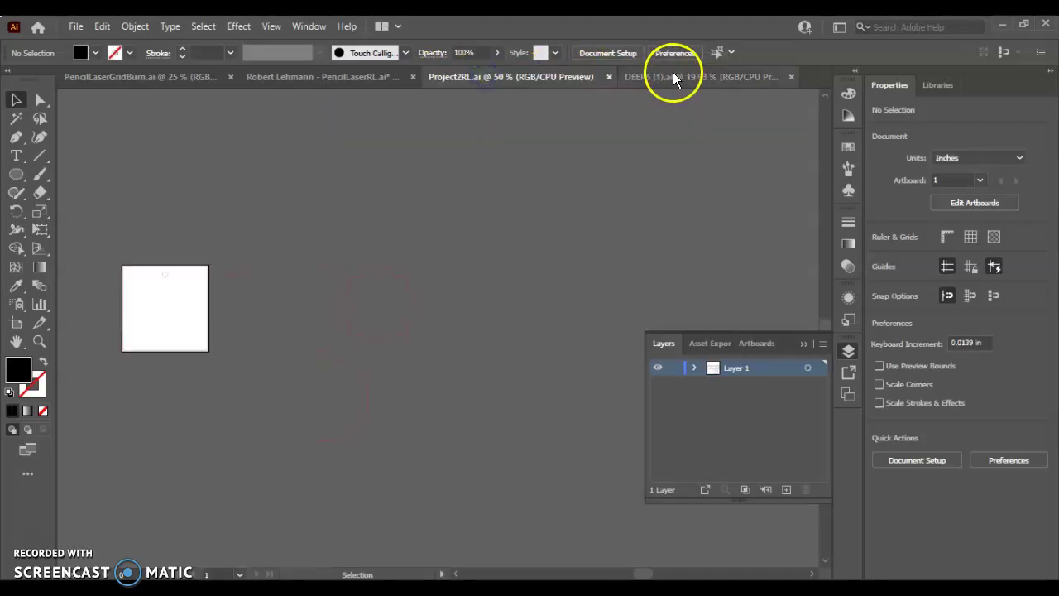
click(673, 75)
click(529, 78)
click(652, 79)
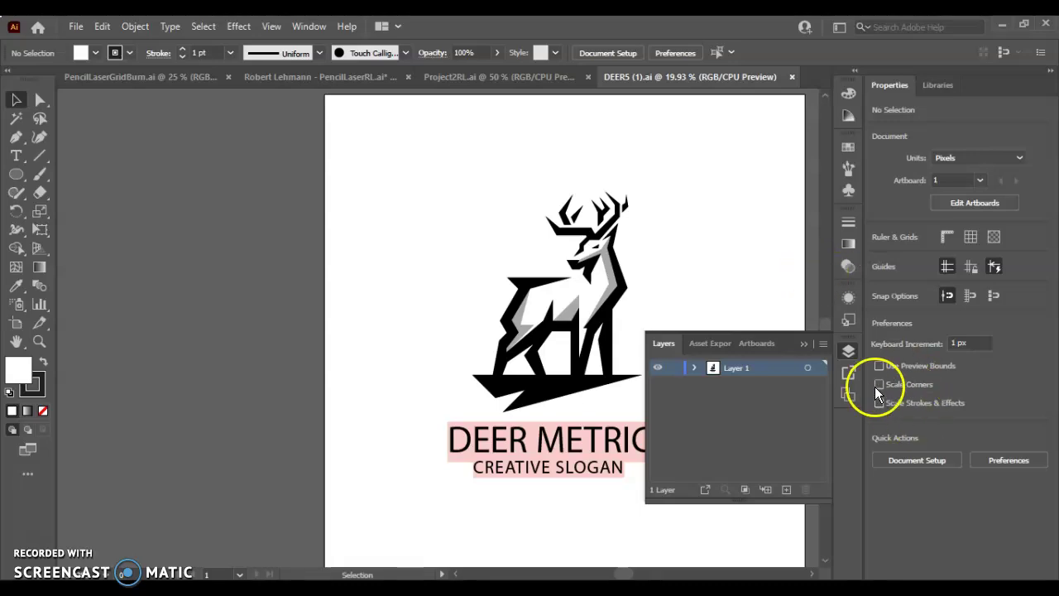
click(848, 351)
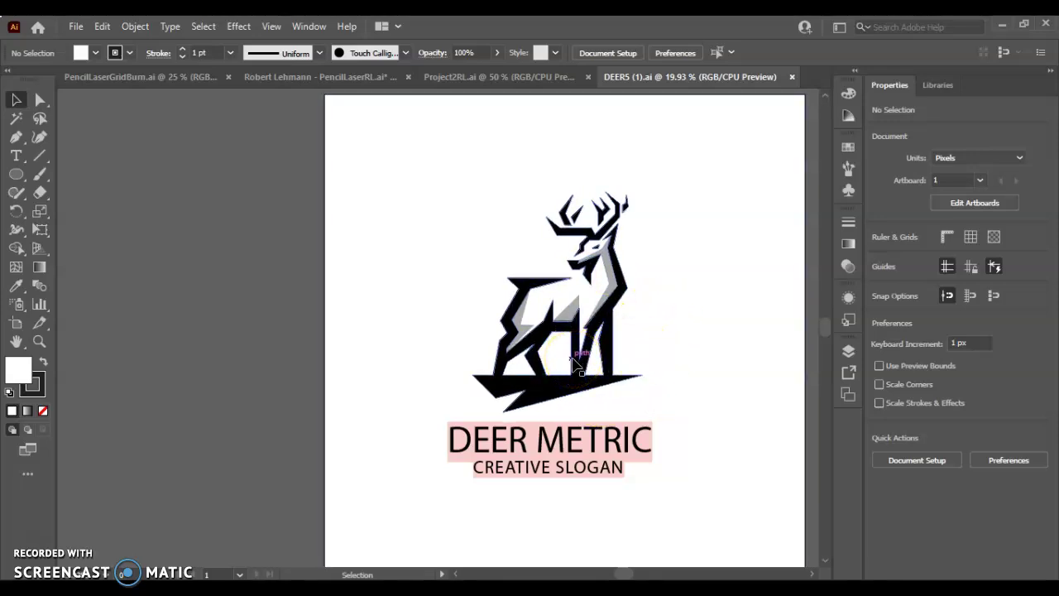
Try moving only the deer's black outline away from its grey shading, and undo the move
drag(572, 371, 378, 333)
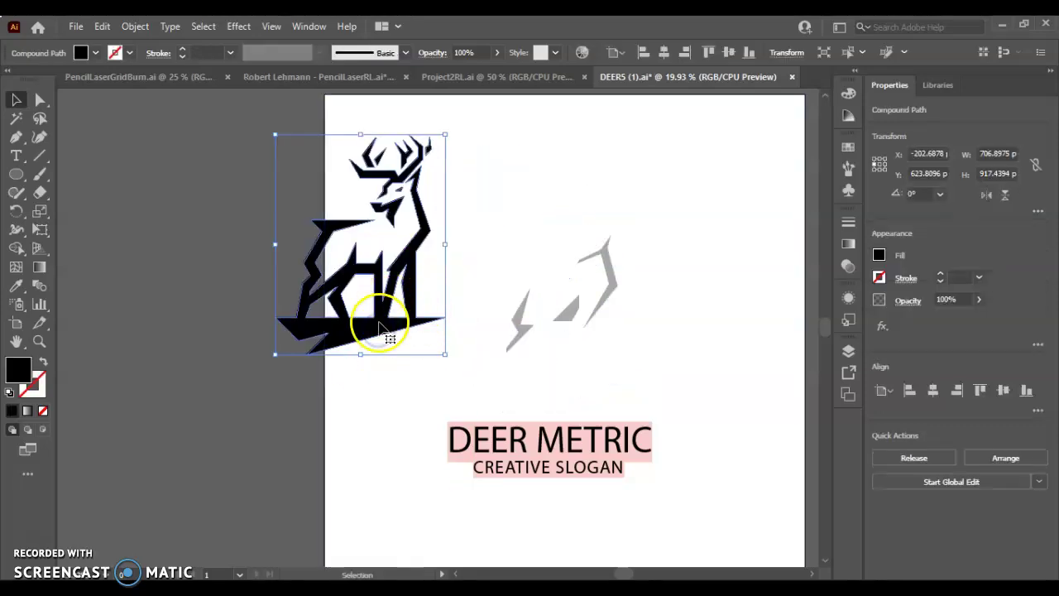
key(ctrl+z)
Select the deer's grey shading and black outline together and move them across the artboard's left edge, to about X -158 px, Y 779 px
click(527, 372)
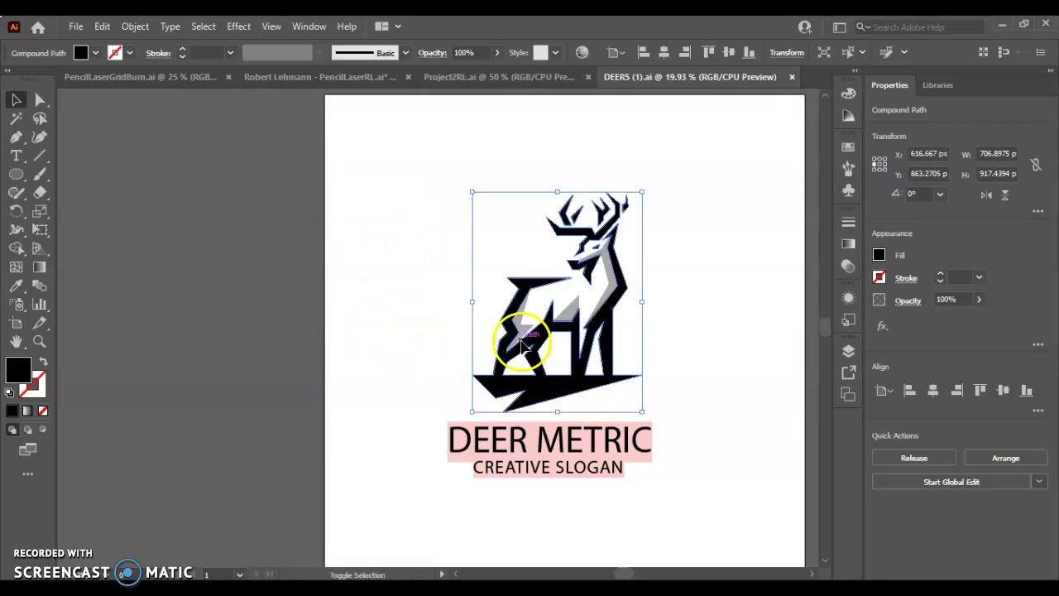
click(512, 344)
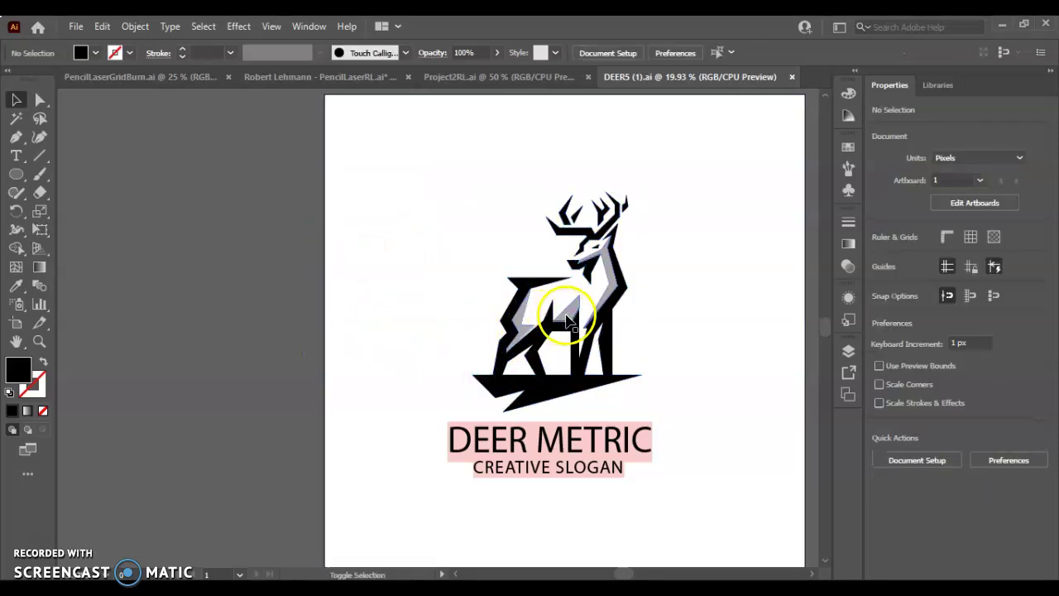
click(593, 318)
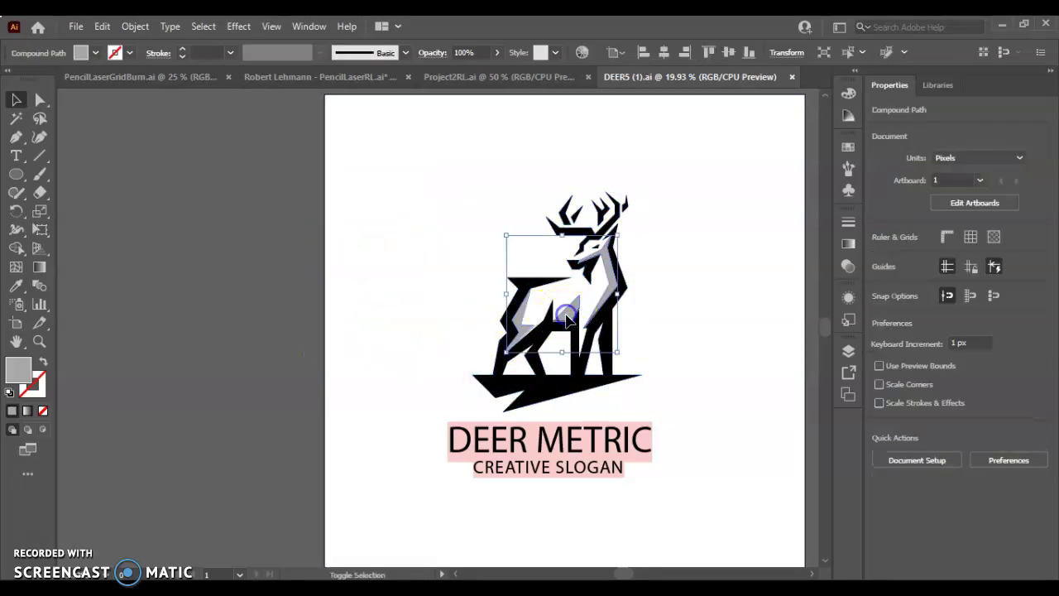
click(497, 377)
click(501, 378)
click(505, 348)
drag(505, 347, 320, 328)
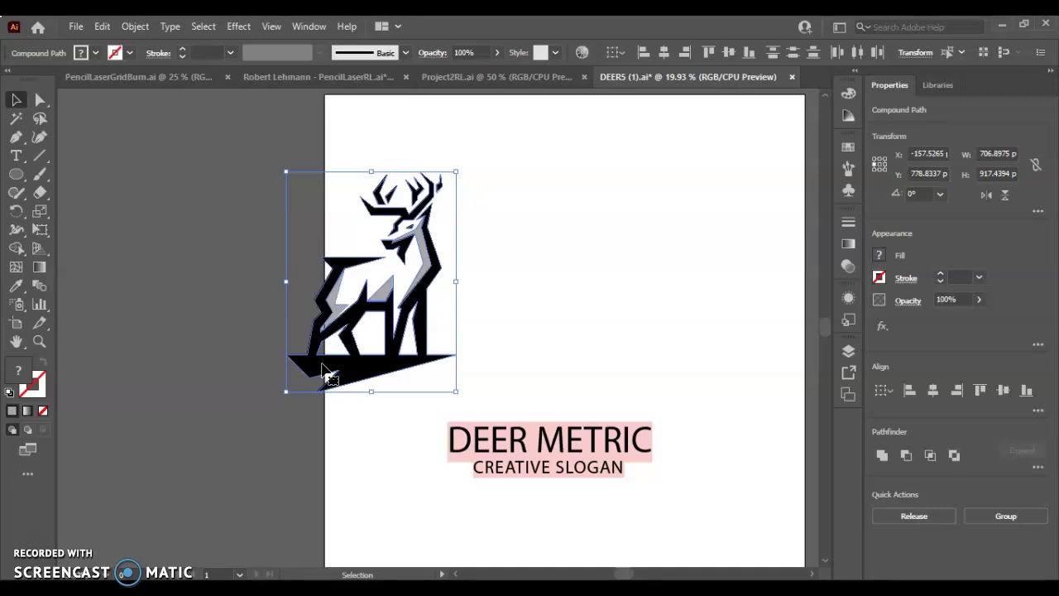
Deselect the deer and move only its black outline away from the grey shading, to about X 762 px, Y 694 px
click(657, 288)
click(636, 293)
click(325, 378)
click(372, 374)
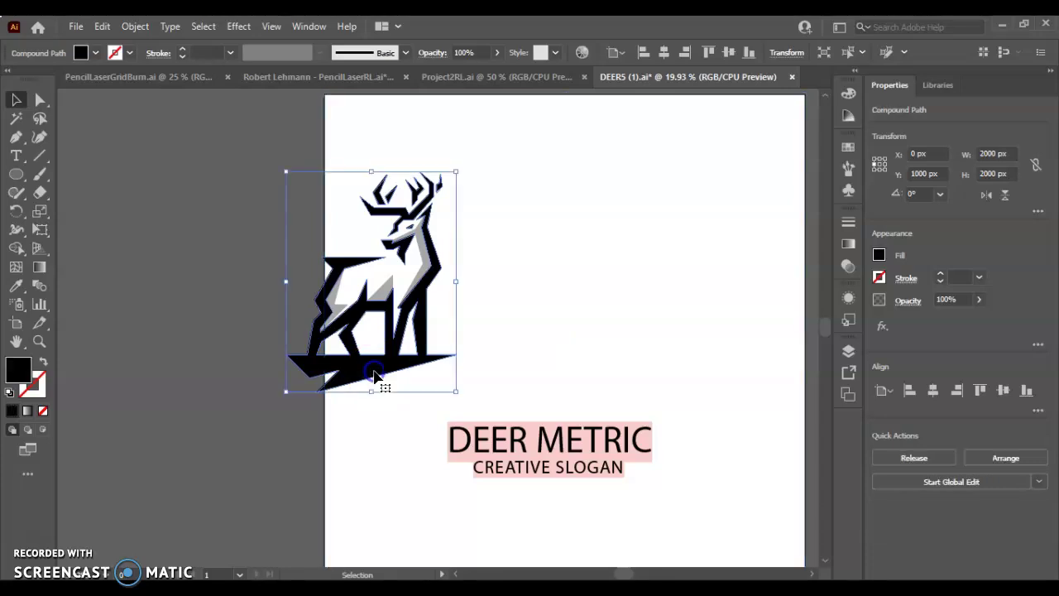
drag(370, 375, 589, 354)
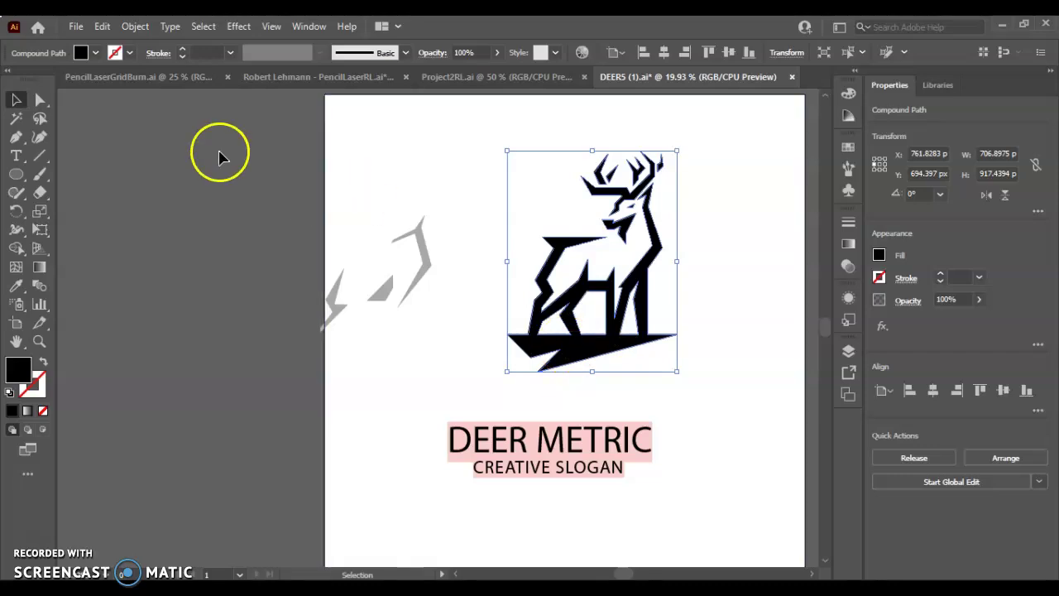
View the available fill color swatches for the deer's black outline and close them without choosing a color
click(95, 53)
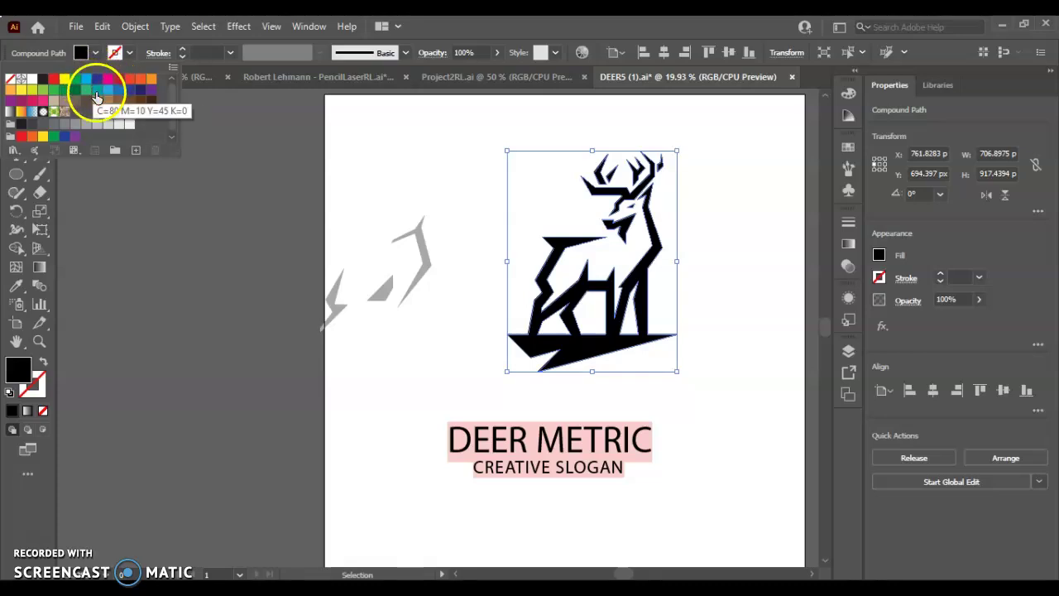
click(100, 140)
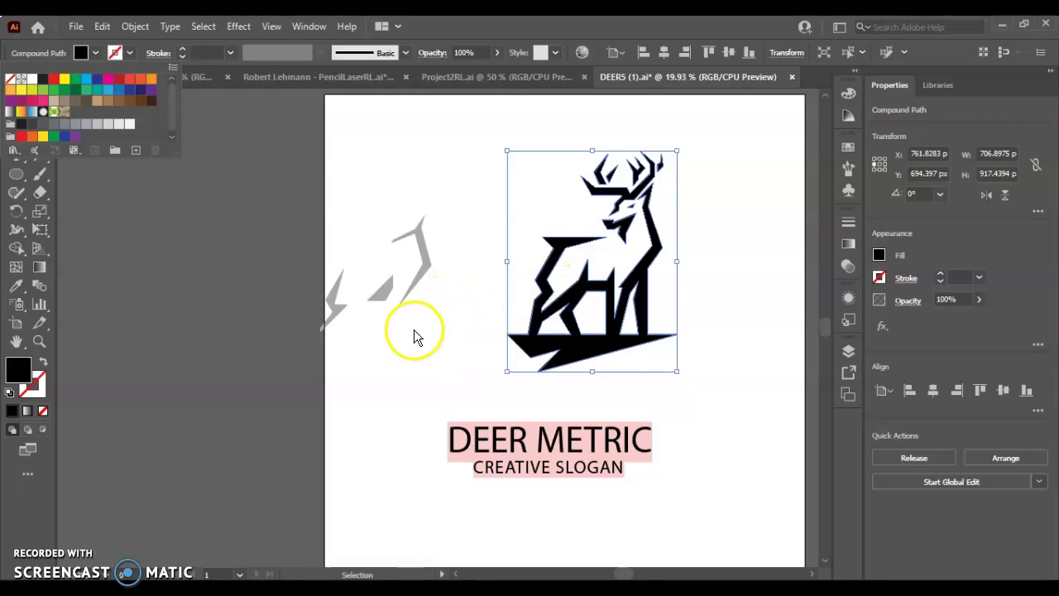
click(580, 347)
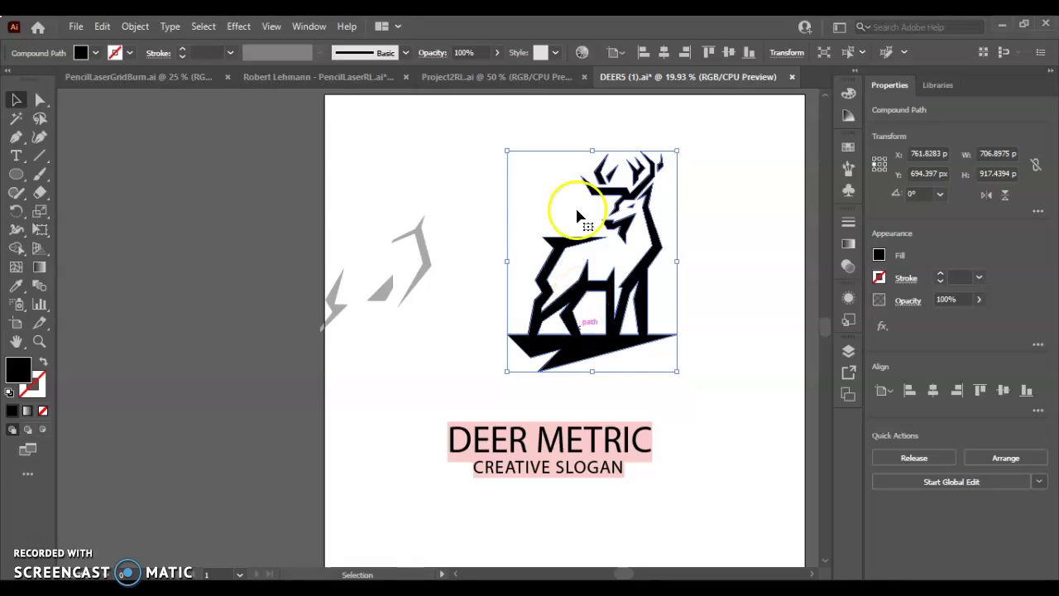
Paste the deer's black outline into Project2RL.ai and scale it down to about 1.97 by 2.55 in, beside the artboard's left edge
click(463, 77)
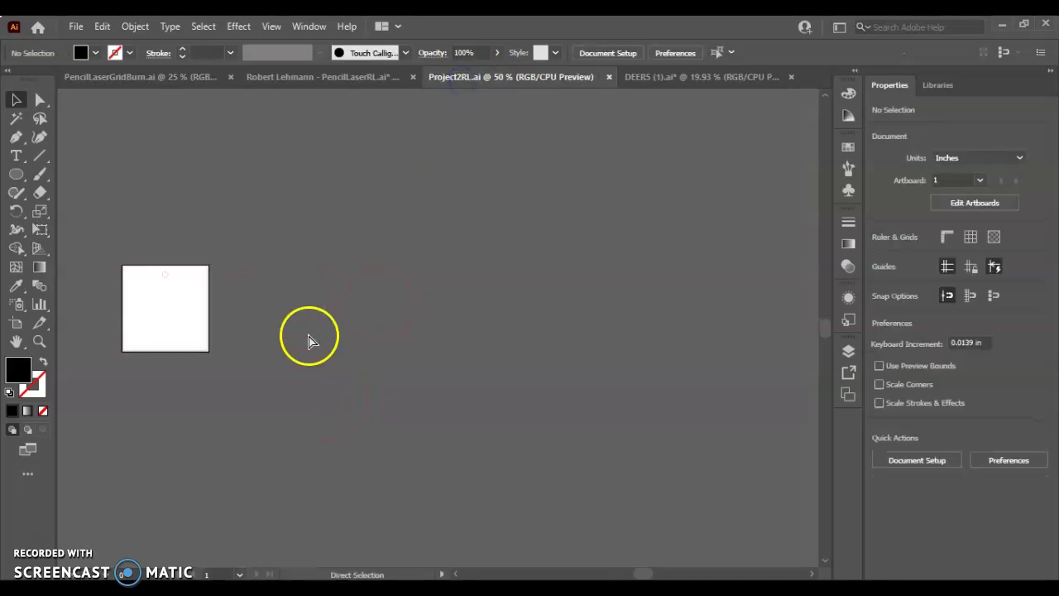
key(ctrl+v)
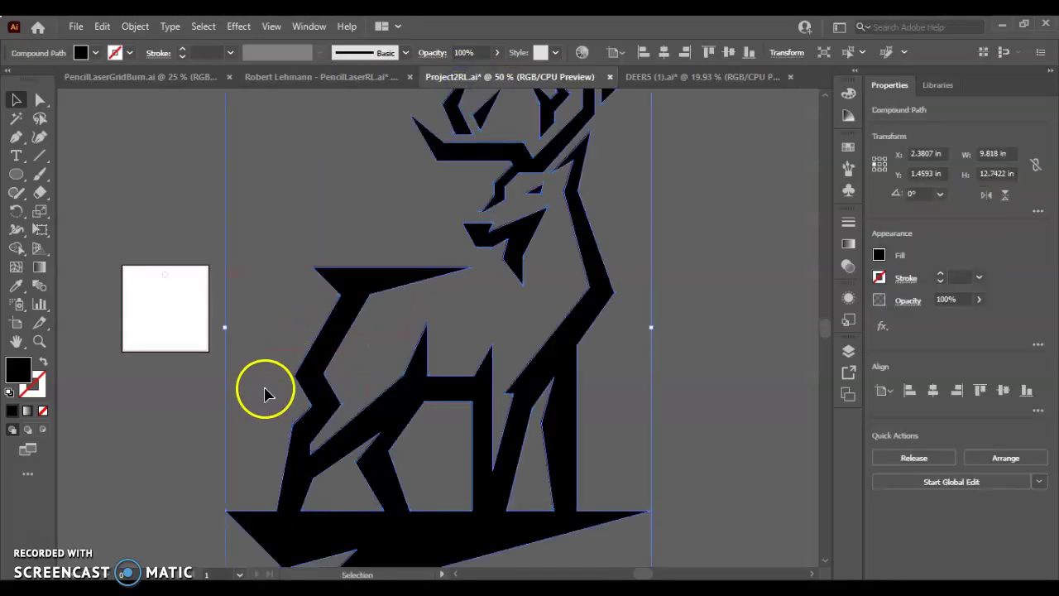
scroll(265, 393, down, 2)
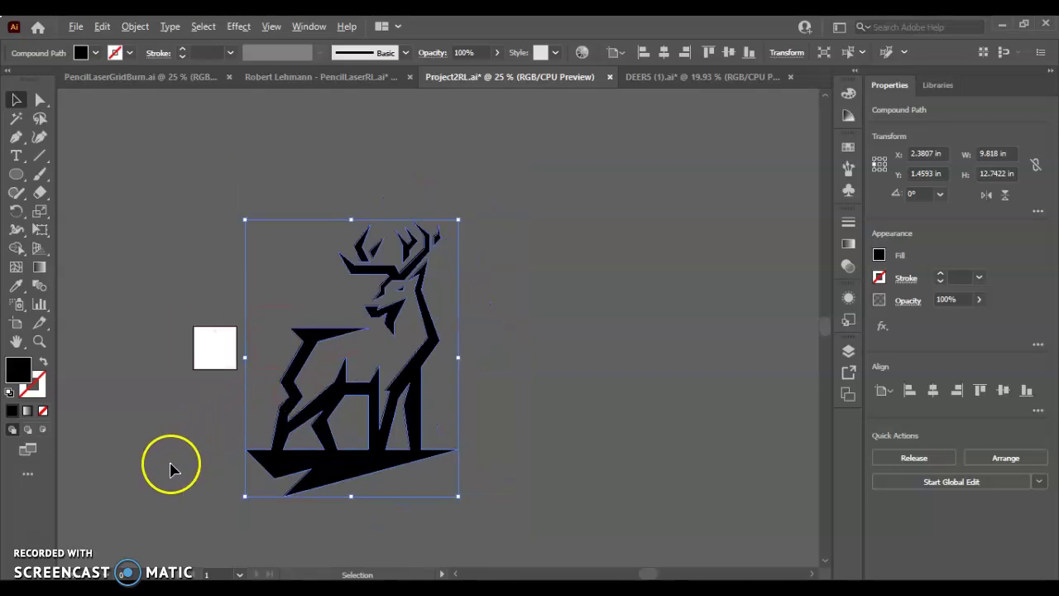
scroll(170, 470, up, 1)
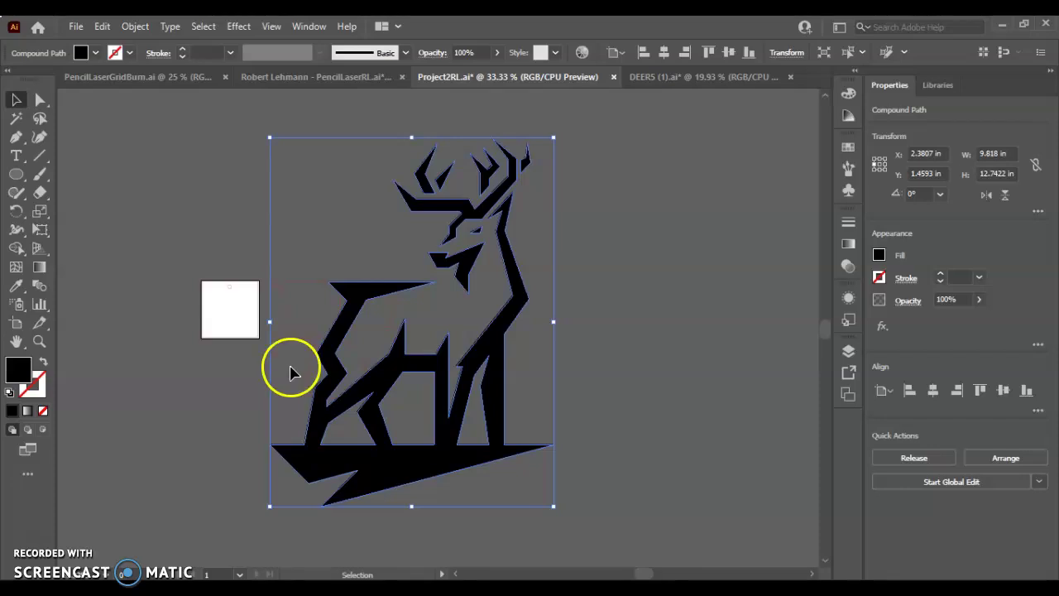
drag(553, 137, 145, 323)
Shrink the deer to about 1.08 by 1.40 in and move it onto the artboard below the small circle
scroll(130, 298, up, 1)
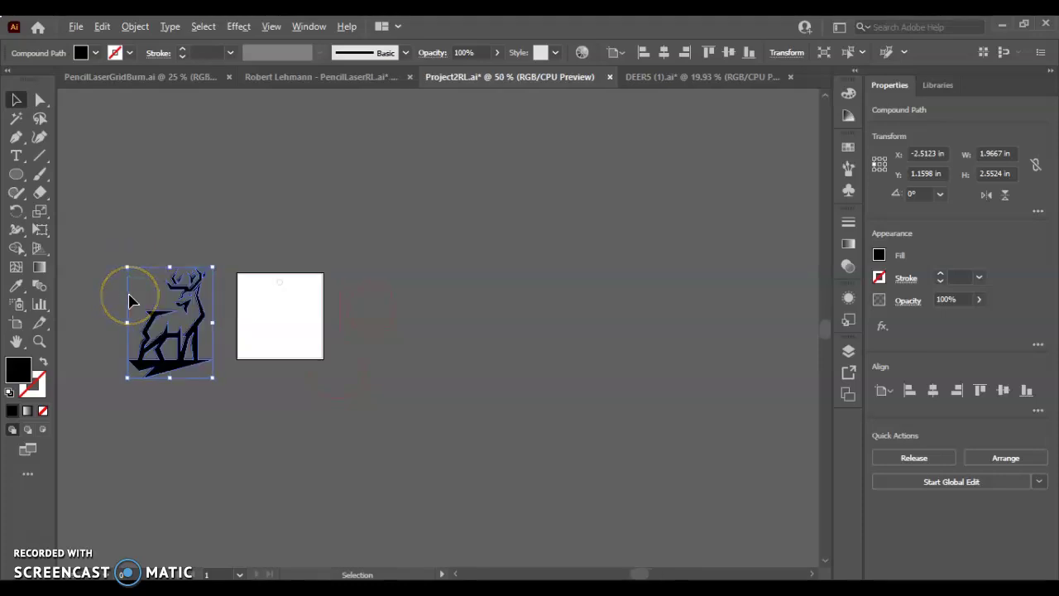
scroll(130, 298, up, 1)
scroll(199, 305, up, 2)
scroll(198, 314, down, 1)
scroll(101, 337, up, 1)
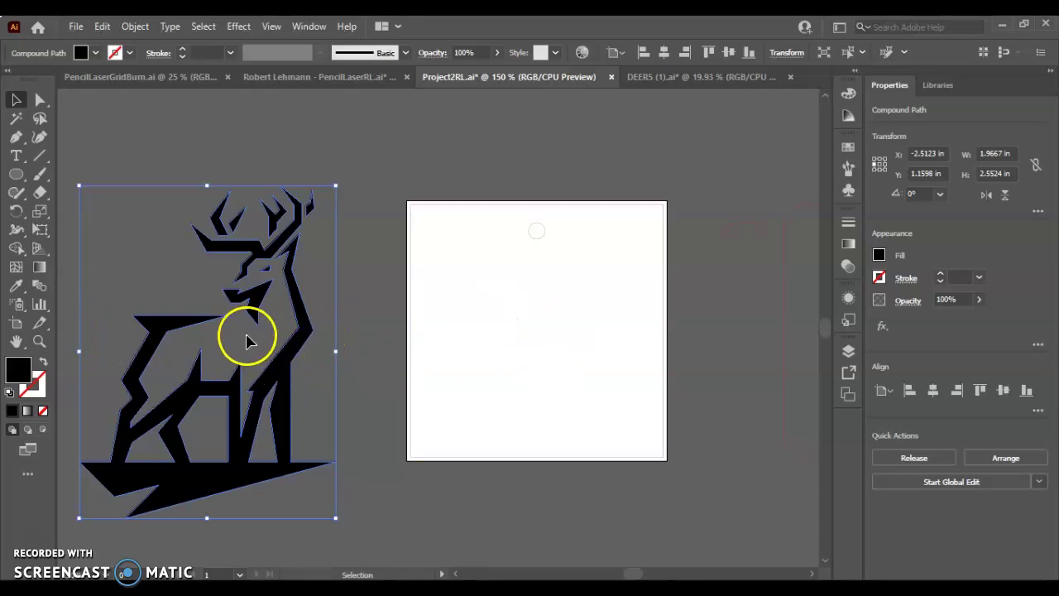
drag(79, 185, 195, 335)
drag(244, 464, 497, 382)
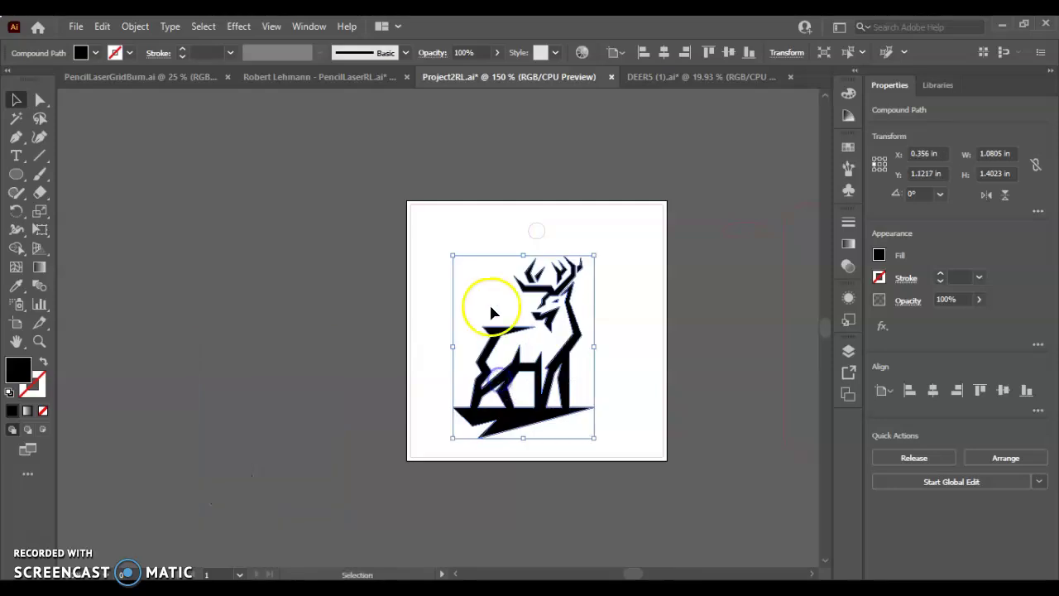
Nudge the deer right and slightly up in small increments to about X 0.467 in, Y 1.108 in, centering it under the circle
click(539, 337)
key(Right)
key(Right)
key(Right)
key(Right)
key(Right)
key(Right)
key(Up)
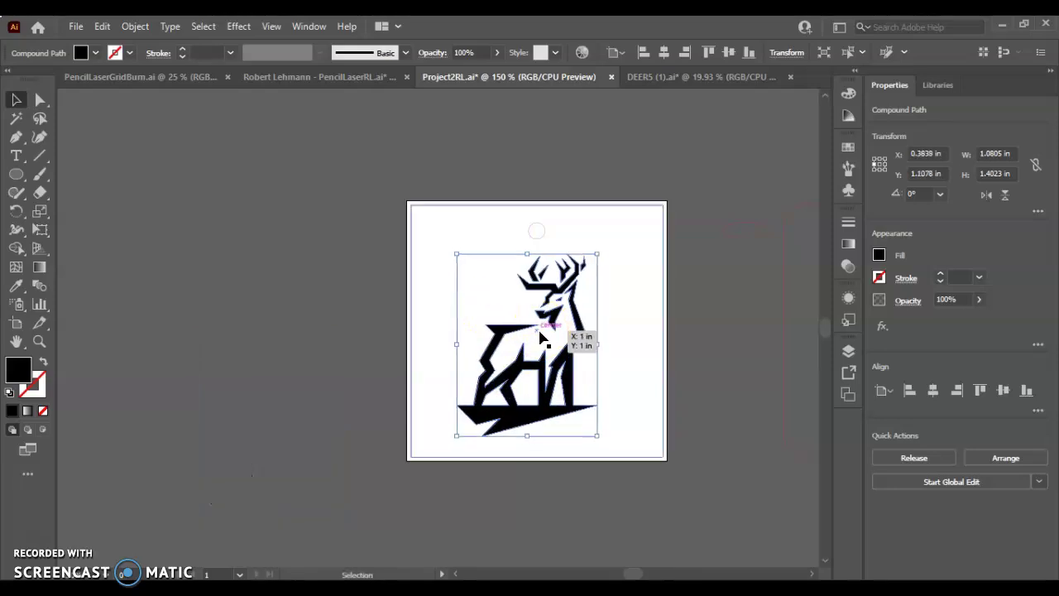
key(Right)
key(Right)
key(Right)
key(Right)
key(Right)
key(Right)
key(Right)
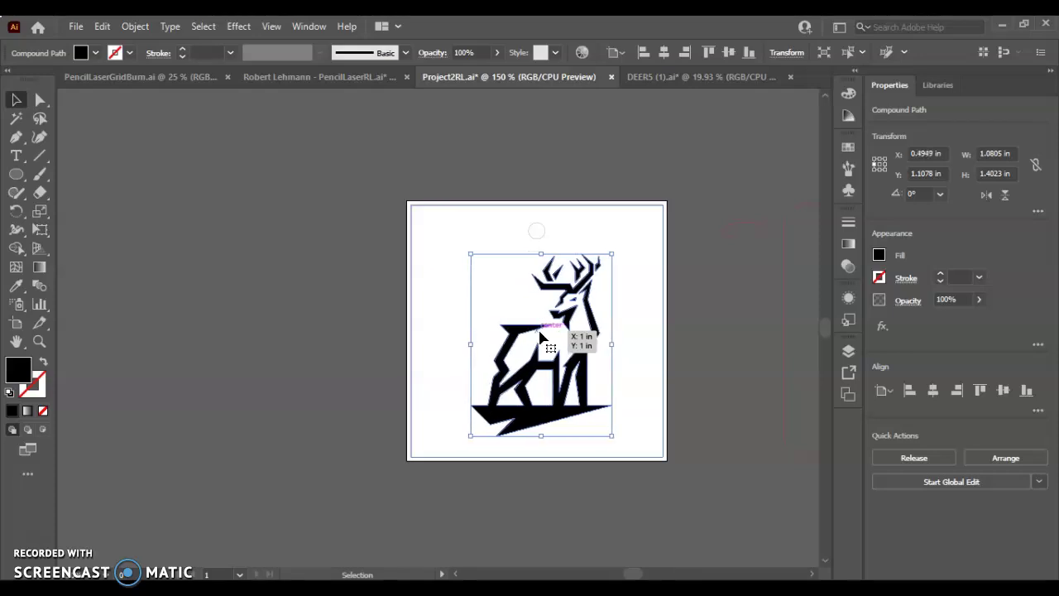
key(Right)
key(Right)
key(Right)
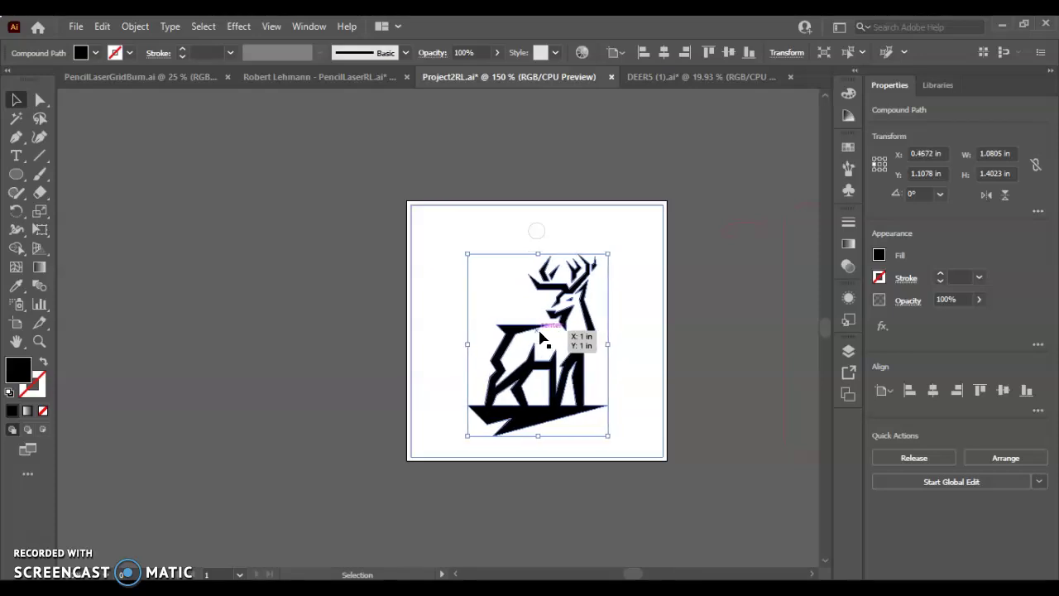
Move the deer slightly lower on the artboard, to about X 0.447 in, Y 1.161 in, and deselect it
click(458, 325)
drag(512, 331, 512, 342)
click(464, 353)
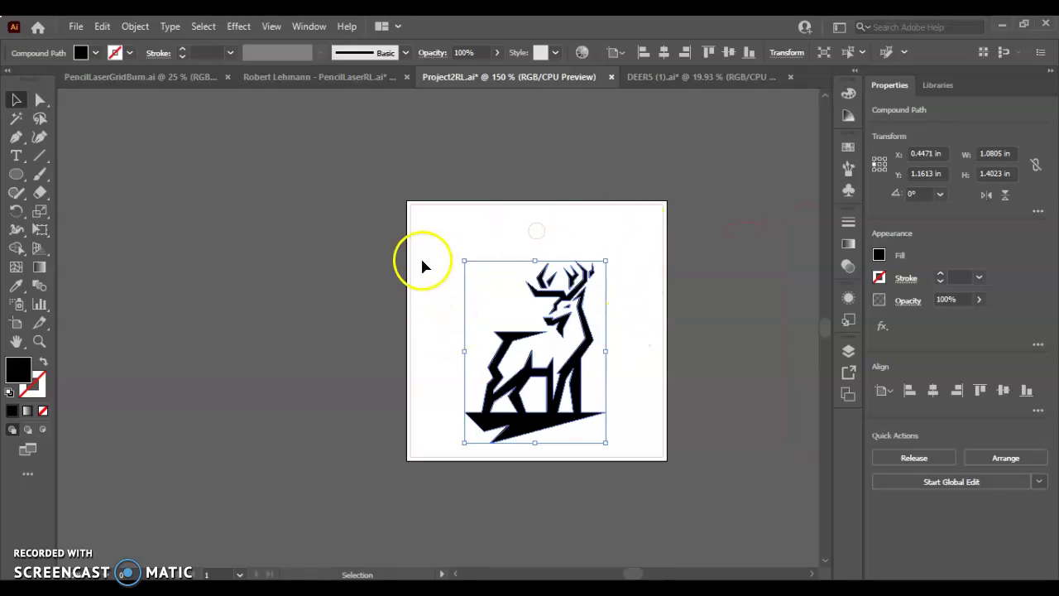
drag(590, 317, 544, 337)
click(374, 293)
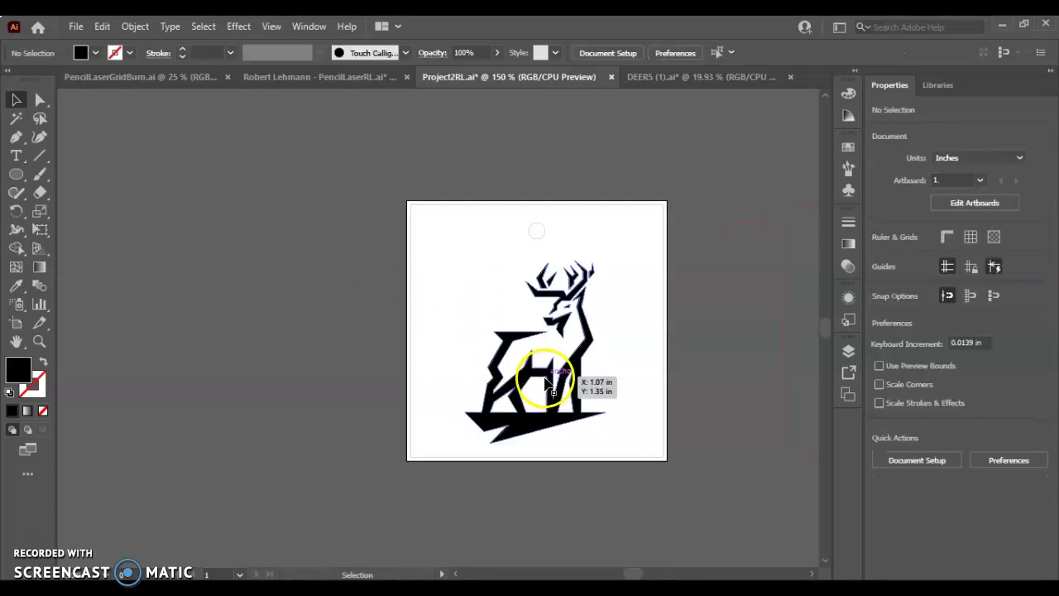